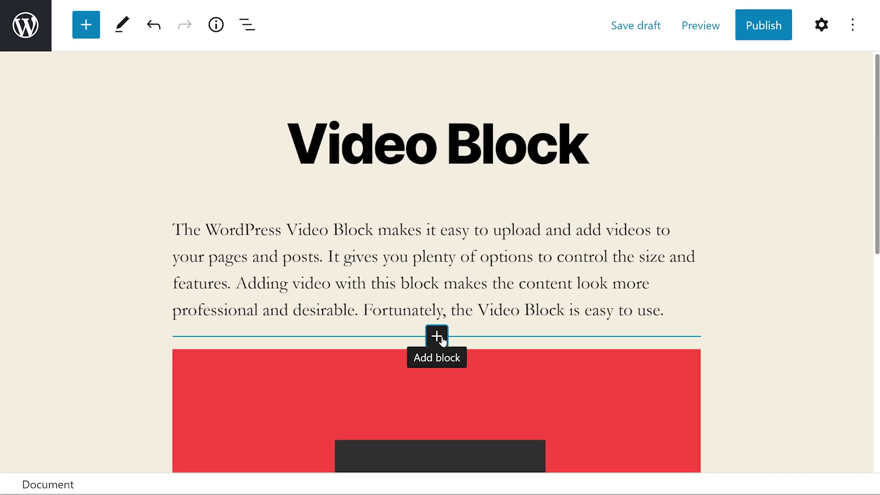
Insert a Video block below the intro paragraph by searching the inserter for 'video'.
{"action": "left_click", "coordinate": [439, 340]}
{"action": "type", "text": "video"}
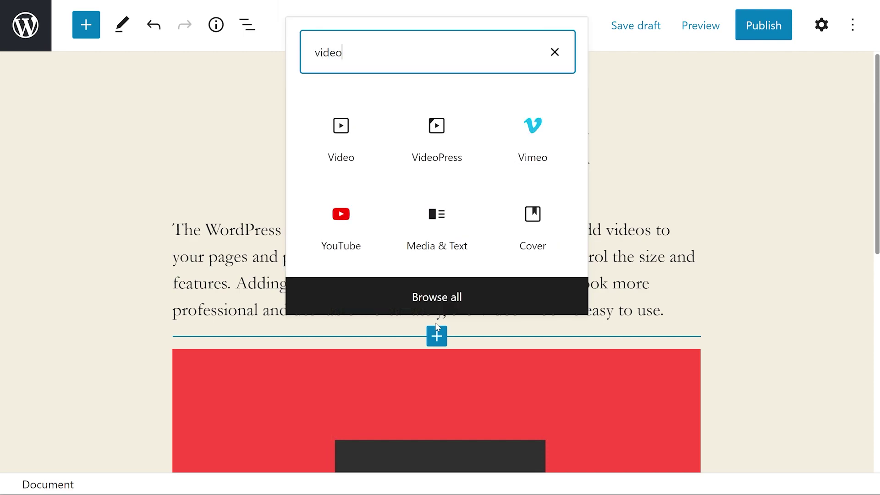
{"action": "key", "text": "Tab"}
{"action": "key", "text": "Return"}
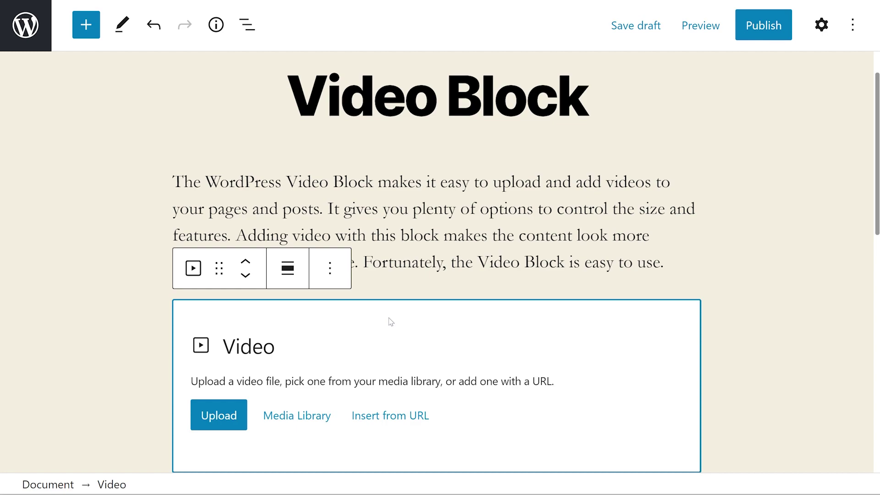
Load the 14-second anniversary video into the block from a pasted URL, then deselect it.
{"action": "left_click", "coordinate": [389, 415]}
{"action": "key", "text": "ctrl+v"}
{"action": "left_click", "coordinate": [522, 468]}
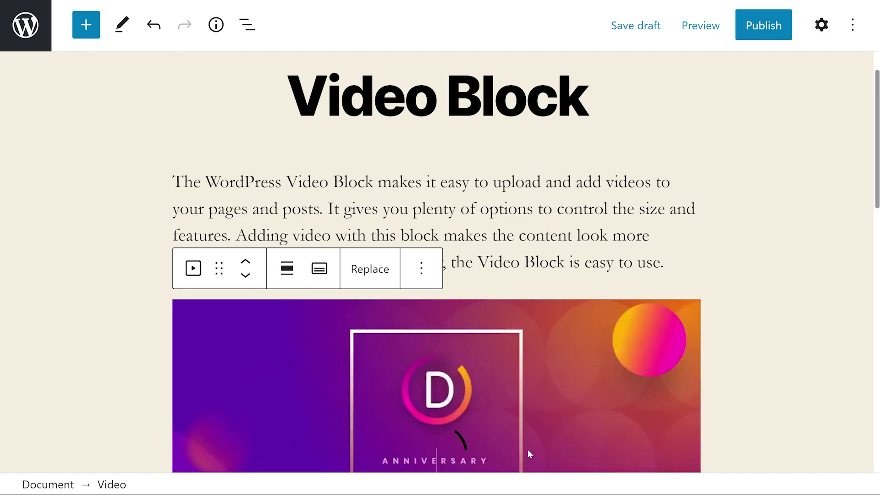
{"action": "scroll", "coordinate": [726, 355], "scroll_direction": "down", "scroll_amount": 4}
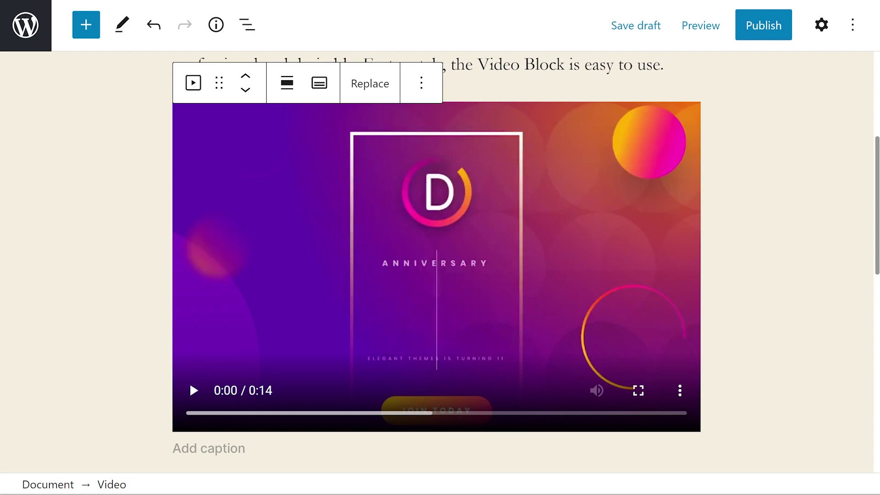
{"action": "key", "text": "Escape"}
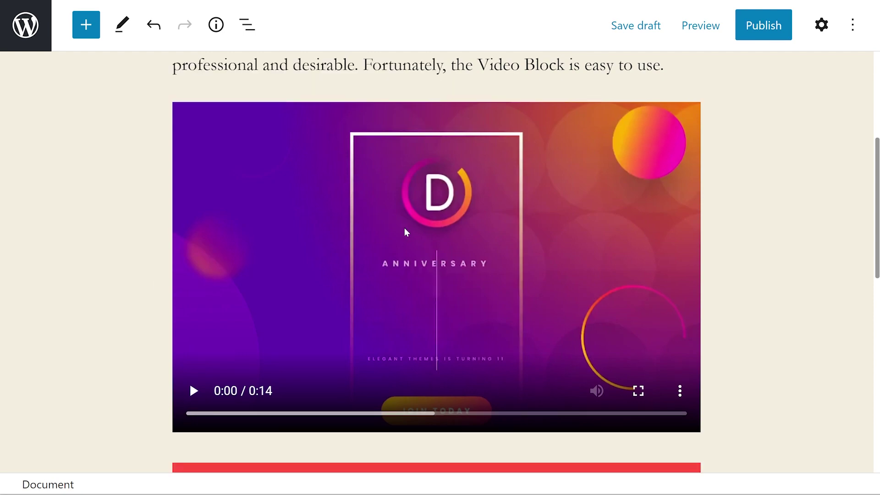
{"action": "left_click", "coordinate": [194, 227]}
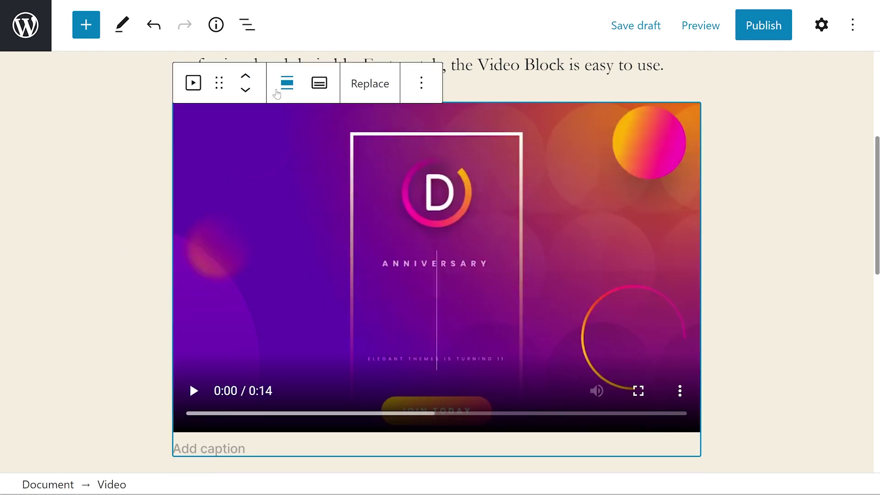
{"action": "left_click", "coordinate": [194, 88]}
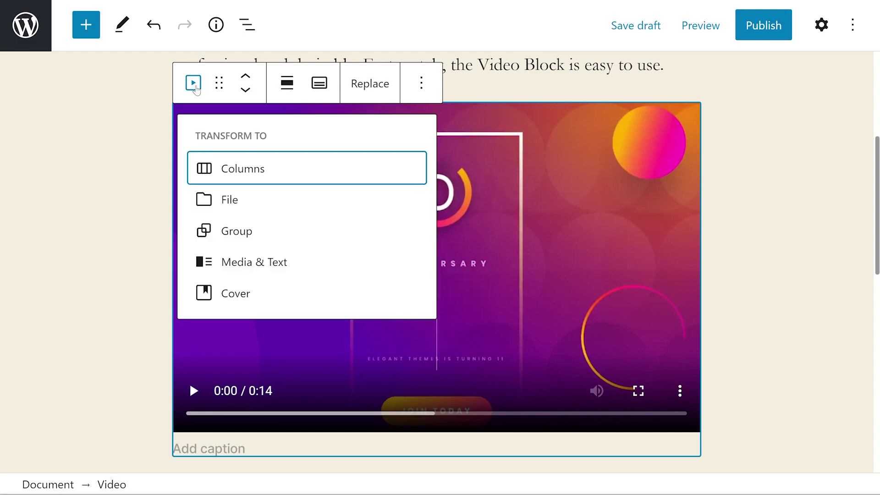
{"action": "mouse_move", "coordinate": [233, 172]}
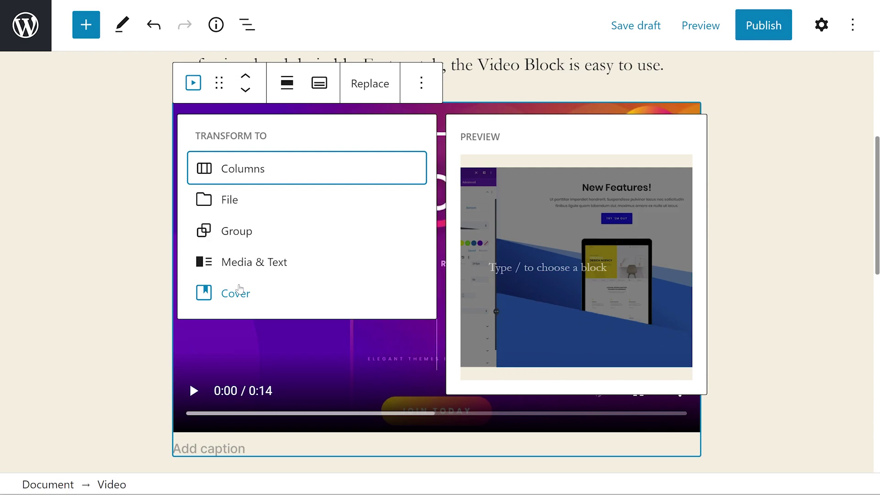
{"action": "left_click", "coordinate": [220, 82]}
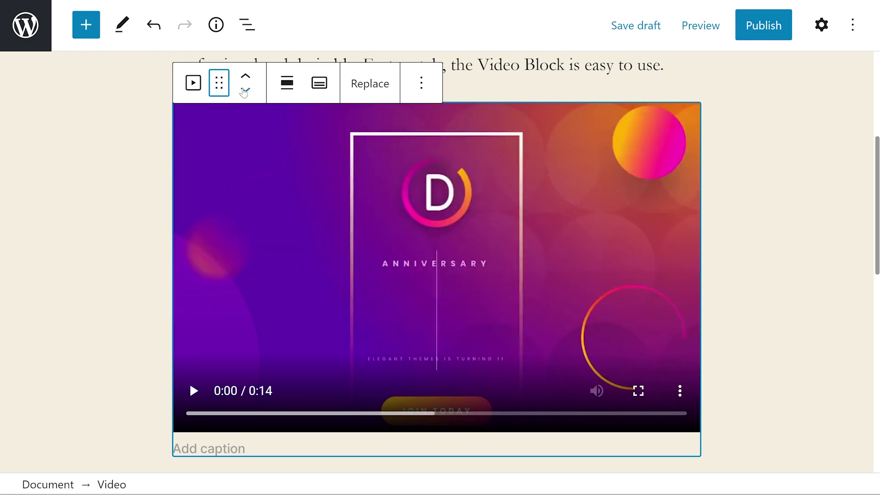
Add sample.vtt as a text track labelled 'Sample' with source language En, reviewing the Kind options.
{"action": "left_click", "coordinate": [312, 85]}
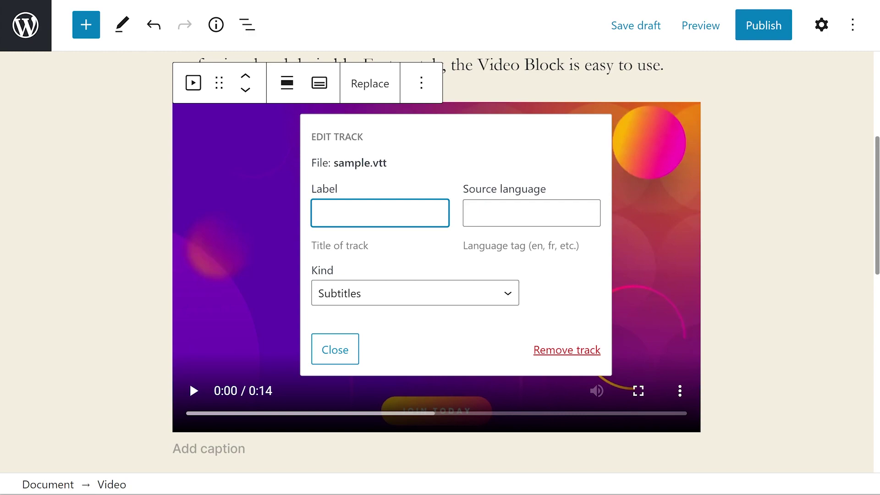
{"action": "type", "text": "Sample"}
{"action": "key", "text": "Tab"}
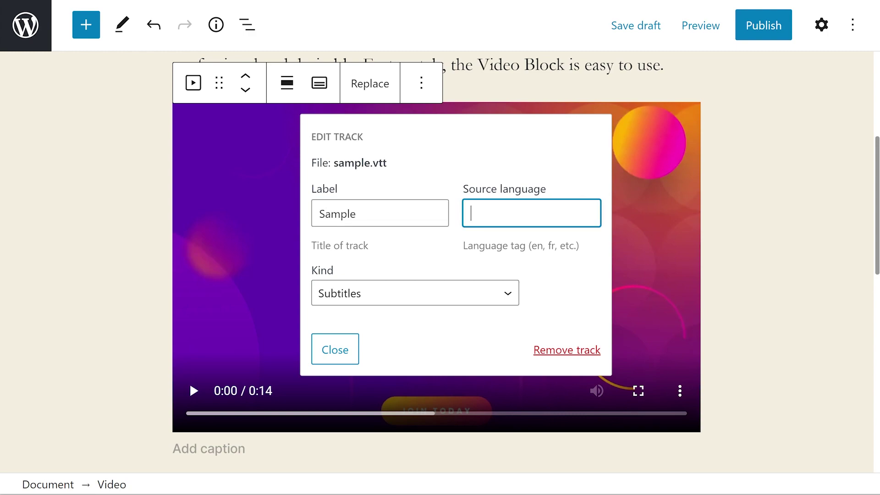
{"action": "type", "text": "En"}
{"action": "left_click", "coordinate": [372, 299]}
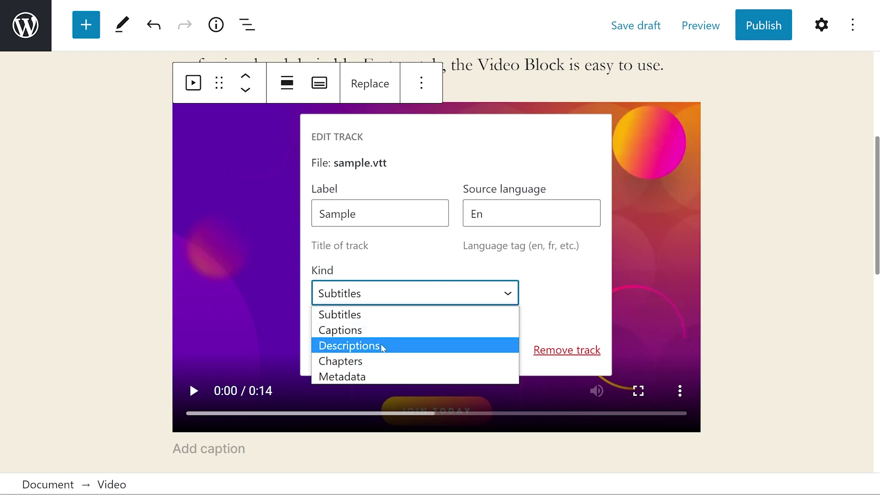
{"action": "left_click", "coordinate": [379, 375]}
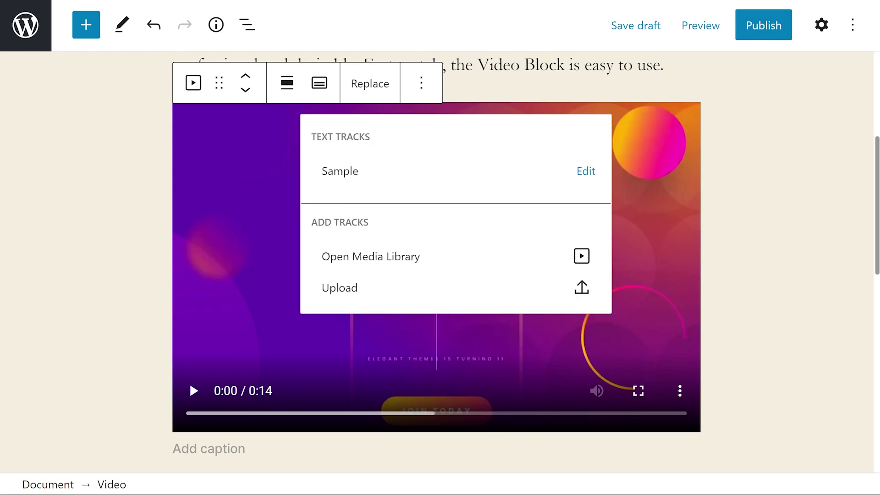
{"action": "left_click", "coordinate": [369, 86]}
{"action": "left_click", "coordinate": [370, 86]}
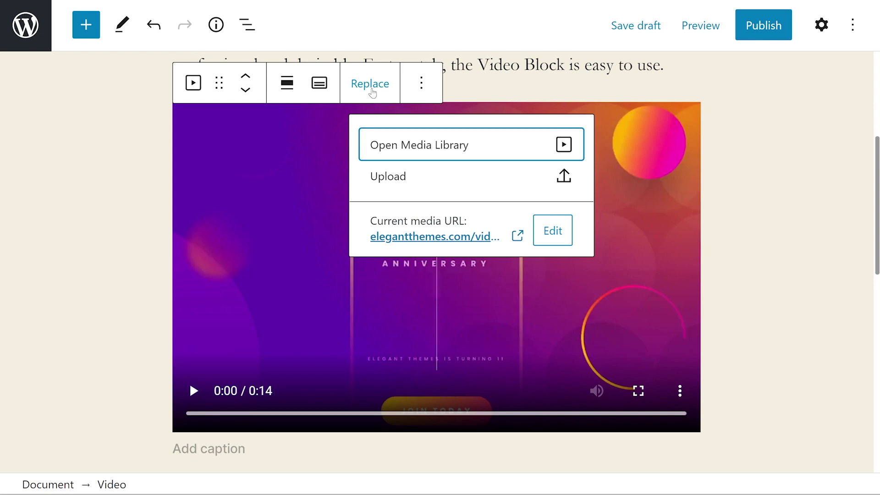
{"action": "left_click", "coordinate": [421, 83]}
{"action": "left_click", "coordinate": [421, 83]}
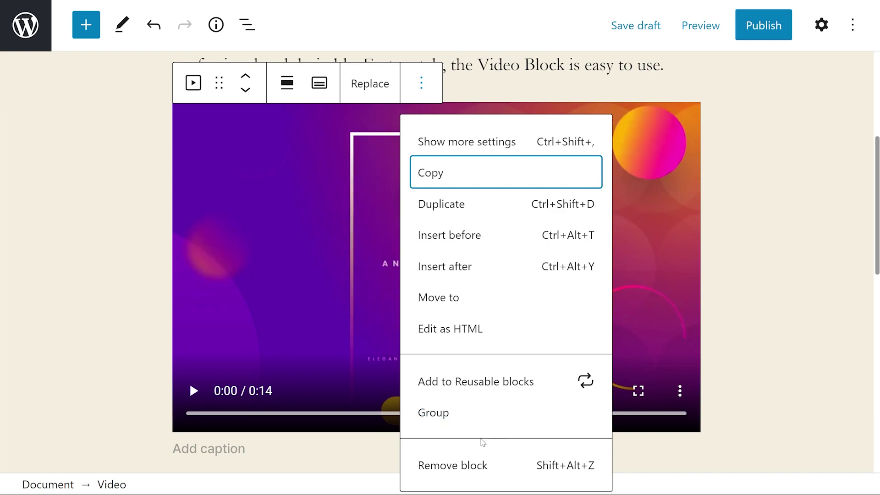
{"action": "left_click", "coordinate": [516, 114]}
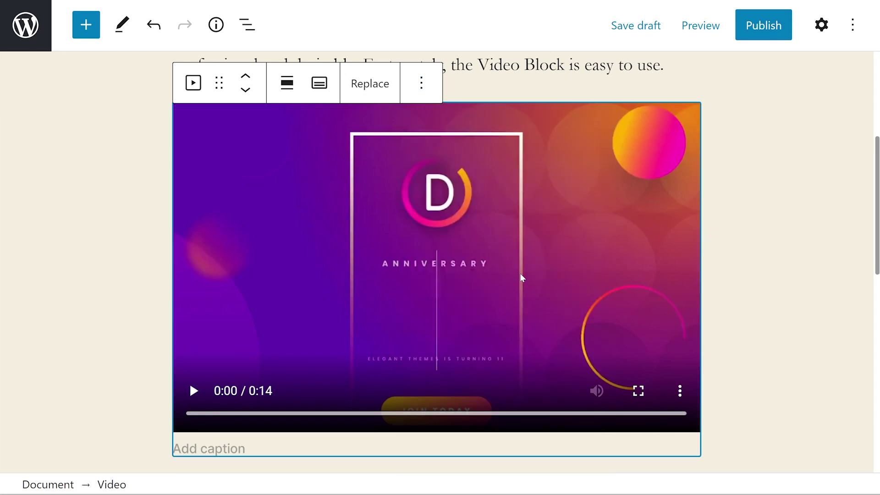
Show the Video block settings, keep Preload at Metadata, and expand the Advanced panel.
{"action": "left_click", "coordinate": [821, 24]}
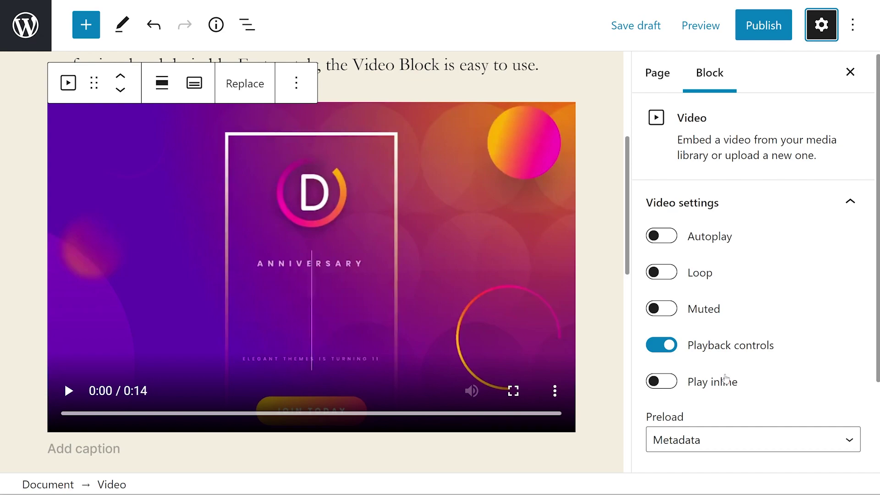
{"action": "scroll", "coordinate": [726, 379], "scroll_direction": "down", "scroll_amount": 3}
{"action": "left_click", "coordinate": [732, 349]}
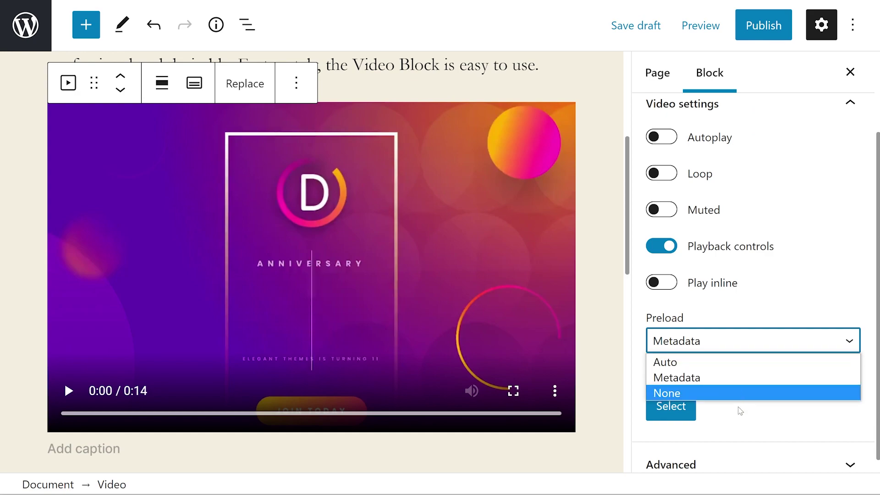
{"action": "left_click", "coordinate": [757, 422]}
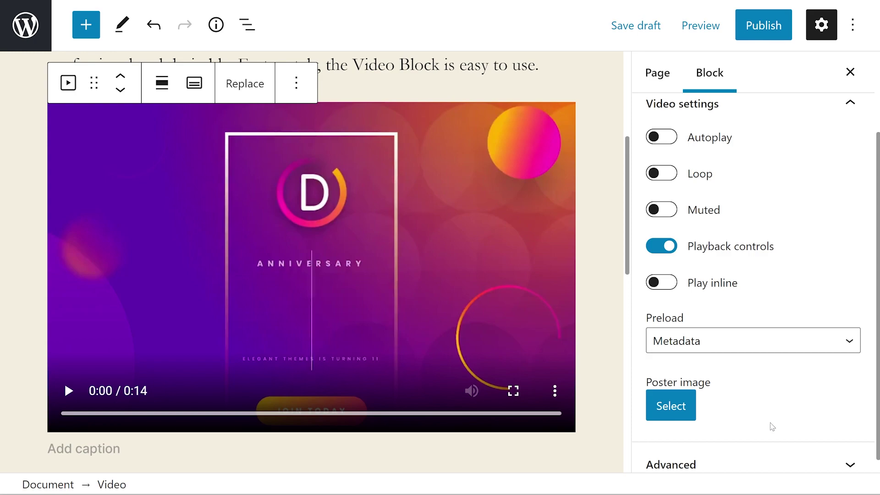
{"action": "scroll", "coordinate": [808, 381], "scroll_direction": "down", "scroll_amount": 2}
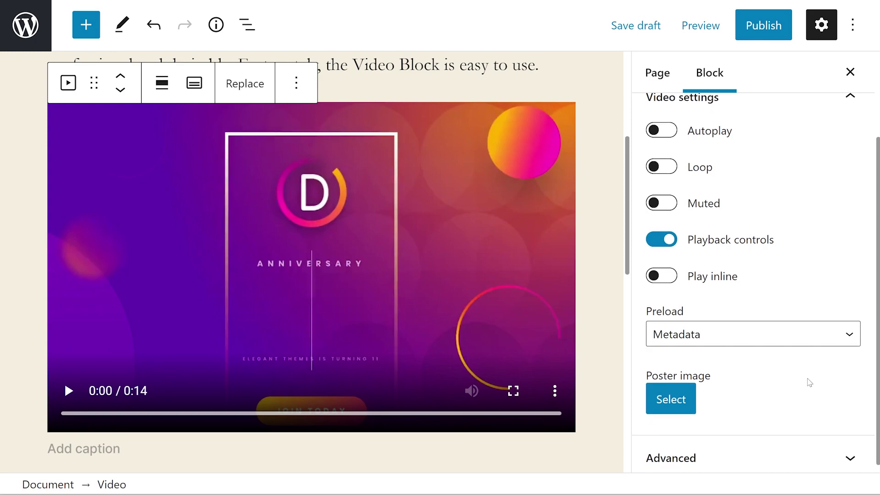
{"action": "left_click", "coordinate": [769, 450]}
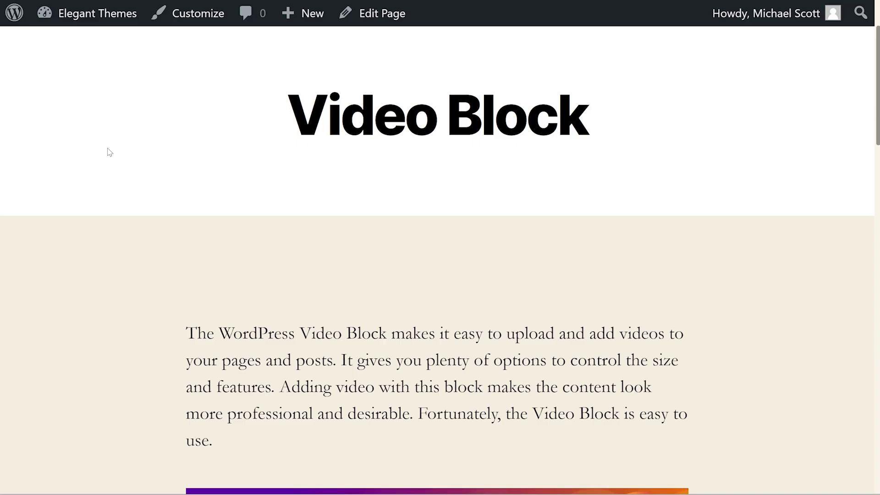
Play the anniversary video on the previewed page and switch on its captions.
{"action": "scroll", "coordinate": [108, 153], "scroll_direction": "down", "scroll_amount": 9}
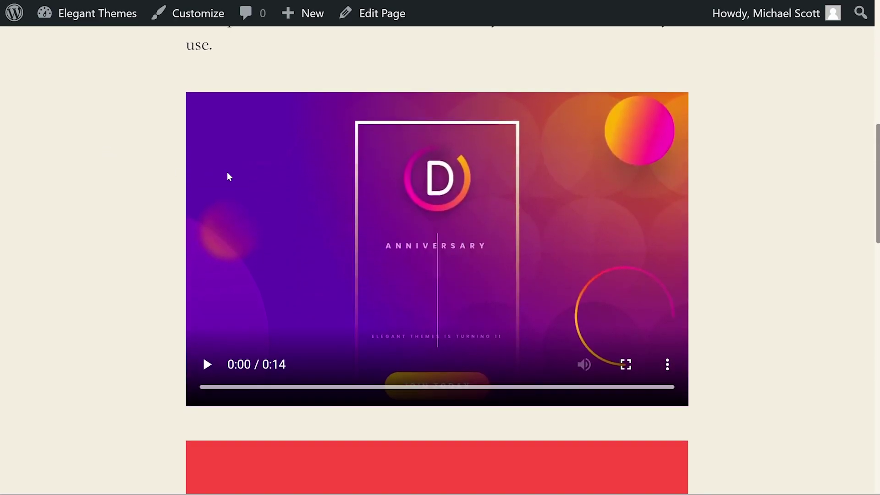
{"action": "left_click", "coordinate": [227, 173]}
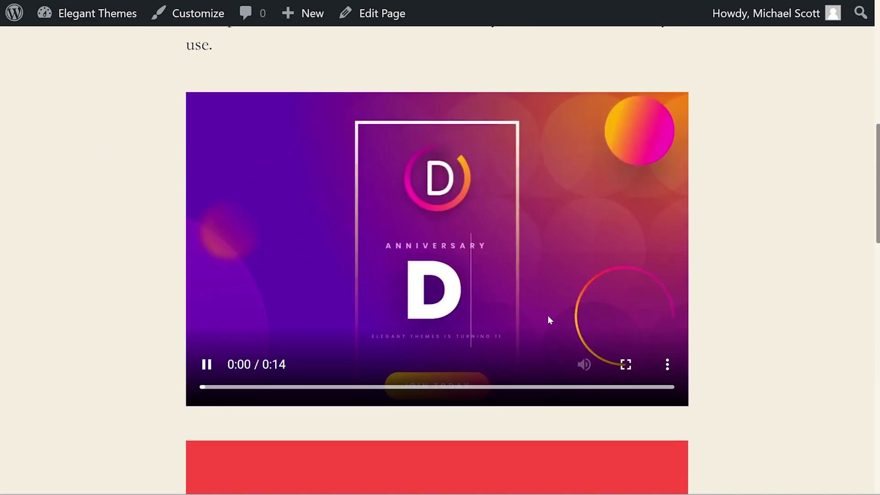
{"action": "left_click", "coordinate": [668, 364]}
{"action": "left_click", "coordinate": [591, 327]}
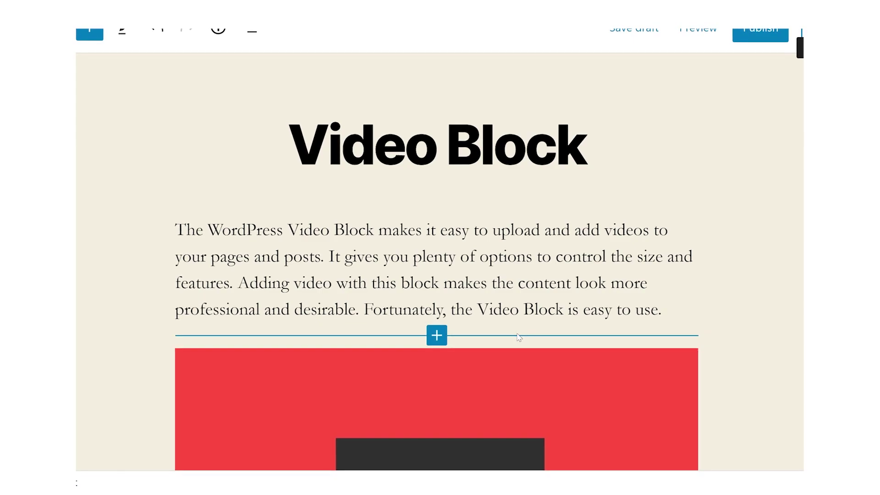
{"action": "mouse_move", "coordinate": [438, 335]}
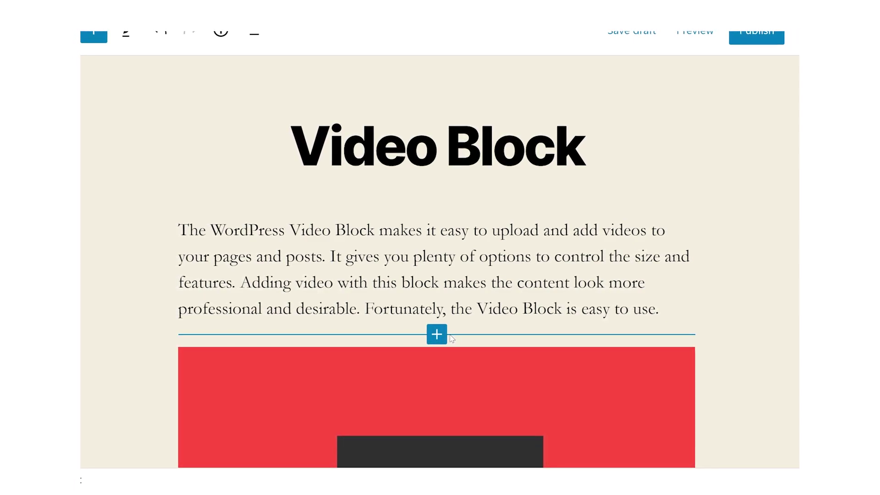